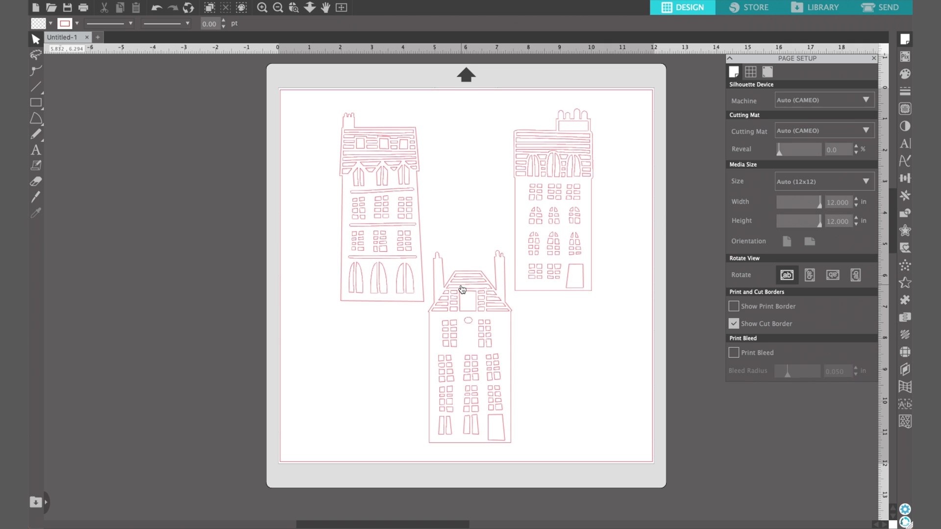
- Ungroup the three row house buildings
left_click(401, 162)
right_click(399, 151)
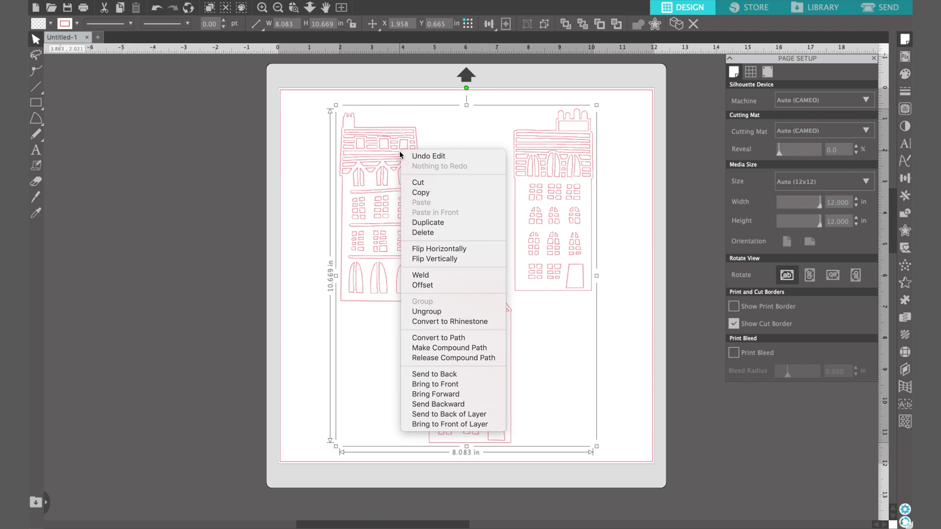
left_click(439, 311)
- Delete the right and bottom buildings and centre the left row house on the mat
left_click(569, 343)
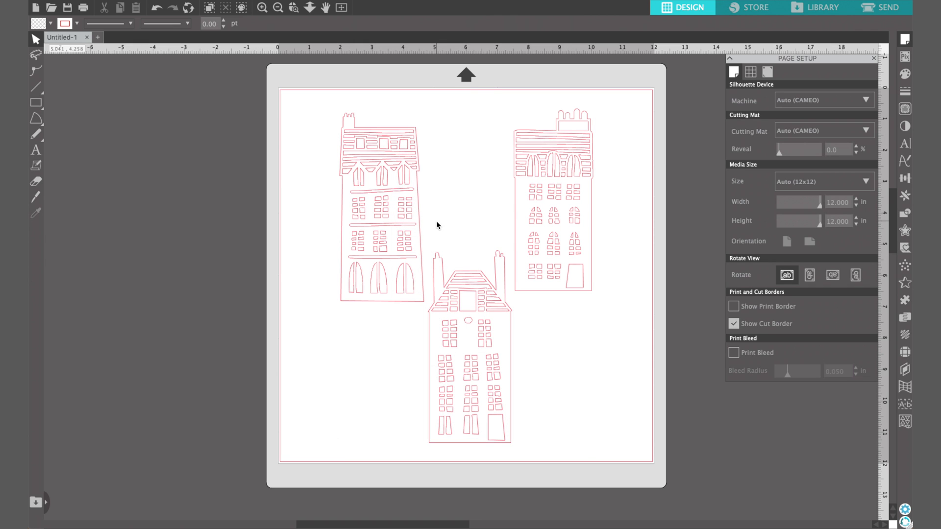
left_click_drag(436, 171, 558, 322)
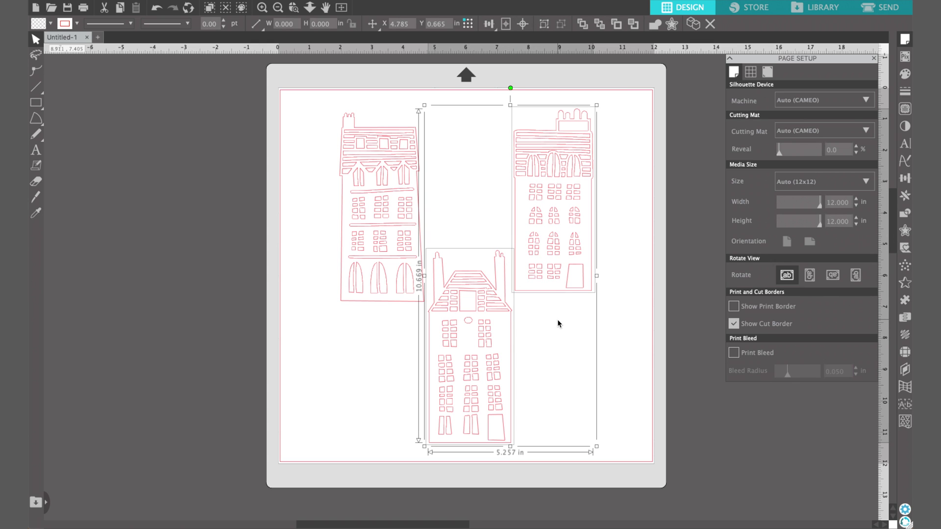
key("Delete")
left_click_drag(386, 168, 463, 220)
- Release the building's compound path and move its outer outline aside
right_click(453, 211)
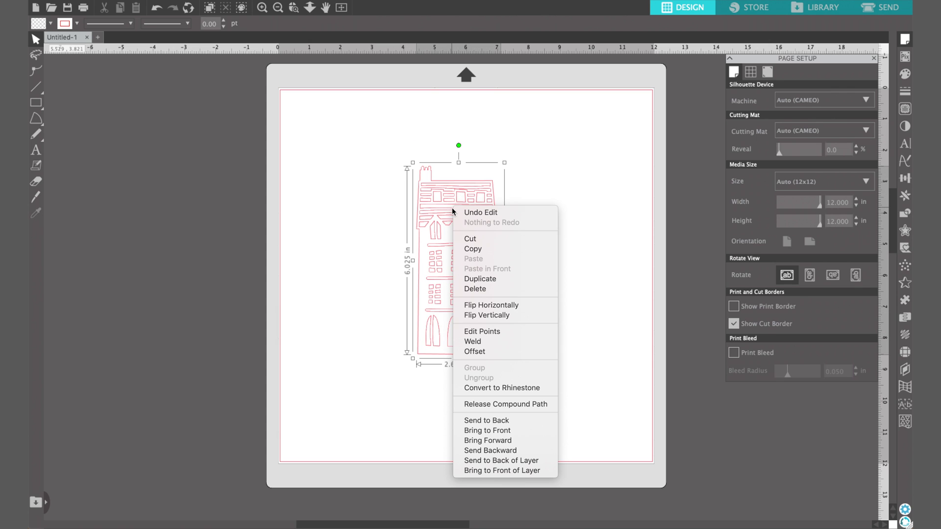
left_click(490, 405)
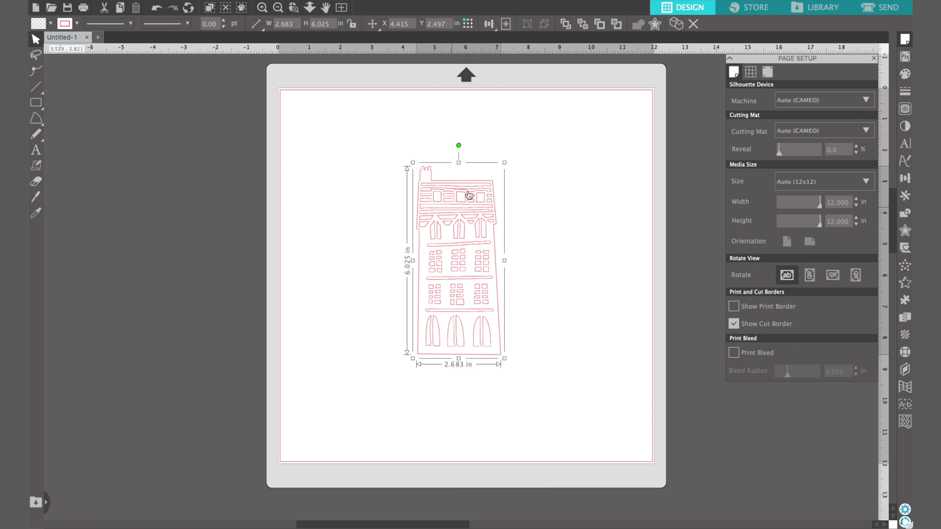
left_click(528, 298)
left_click_drag(500, 293, 584, 295)
left_click(584, 295)
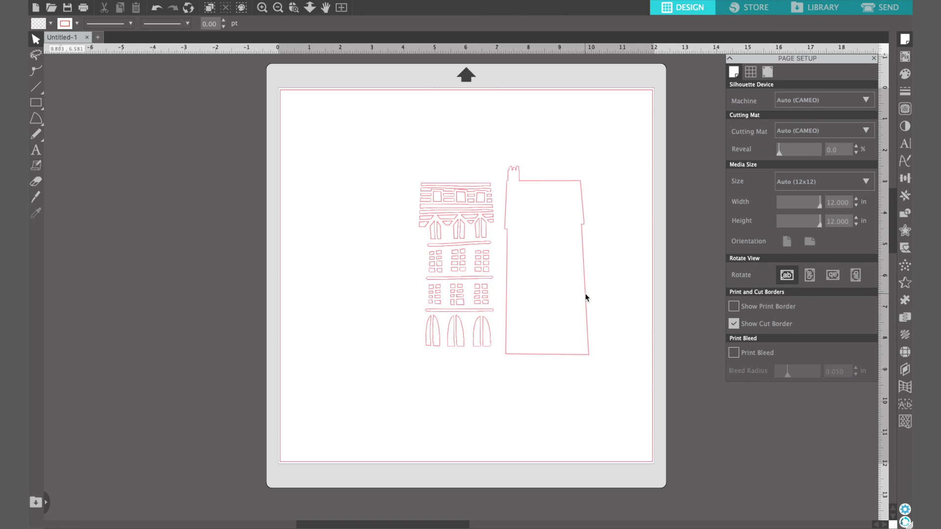
- Delete the detail lines, then bring the outline back and shrink it to about 2.4 × 5.4 in
mouse_move(405, 178)
left_mouse_down()
mouse_move(470, 279)
mouse_move(495, 366)
left_mouse_up()
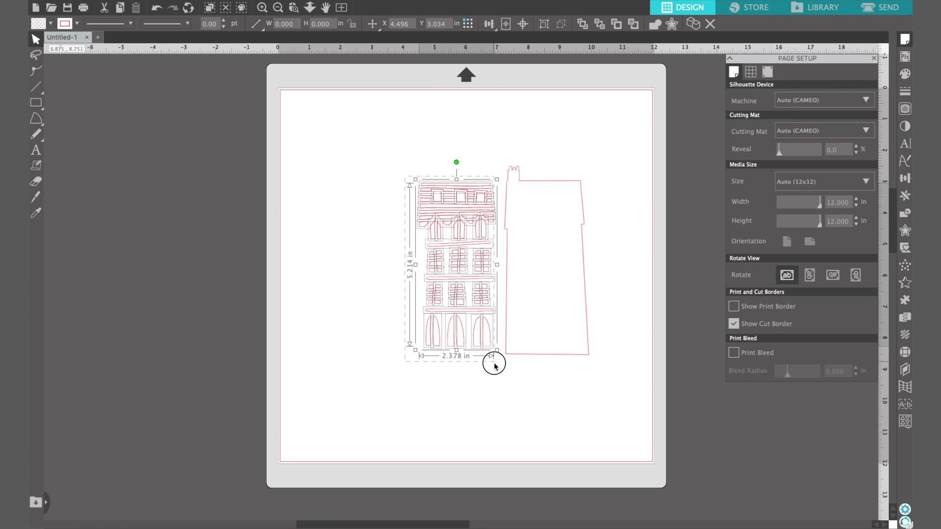
key("Delete")
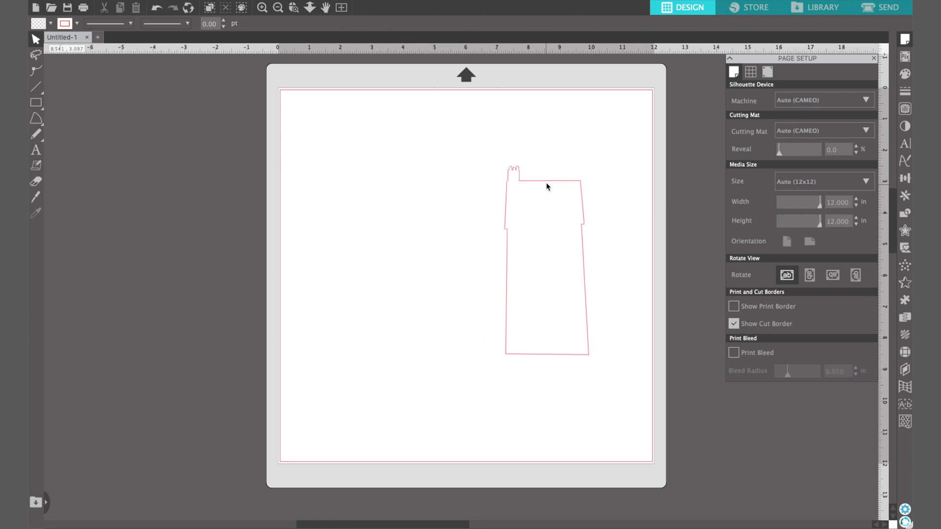
left_click_drag(548, 188, 464, 185)
left_click_drag(511, 162, 486, 219)
- Save the outline to the library's Row House Cutter folder as Untitled-1.studio3, replacing the old copy
left_click(486, 220)
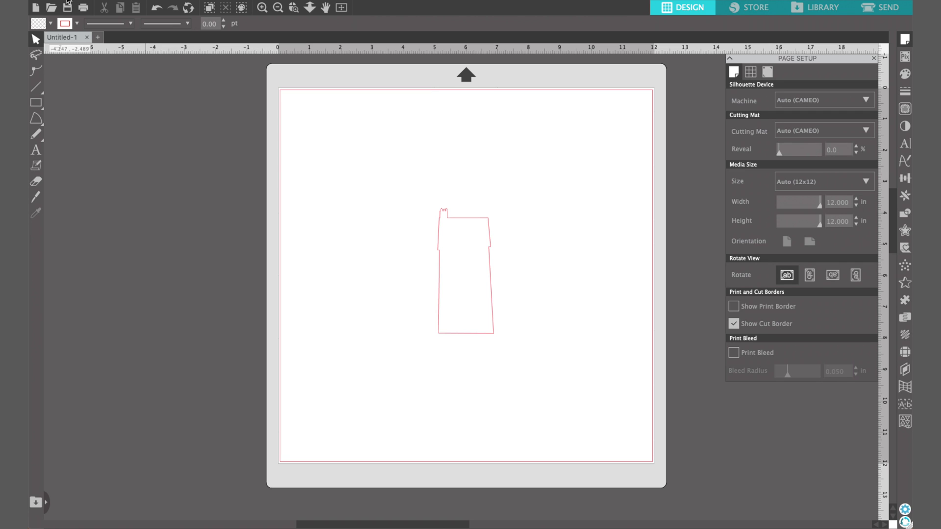
left_click(137, 0)
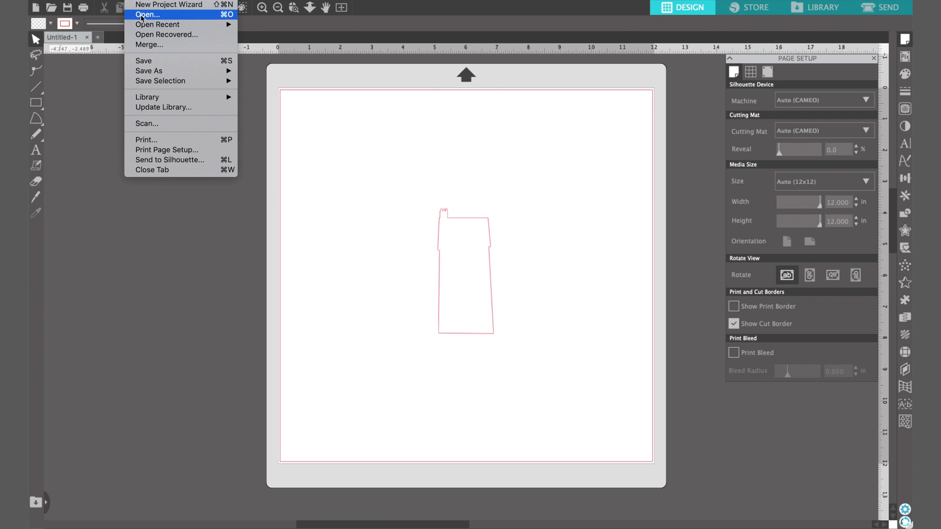
mouse_move(155, 72)
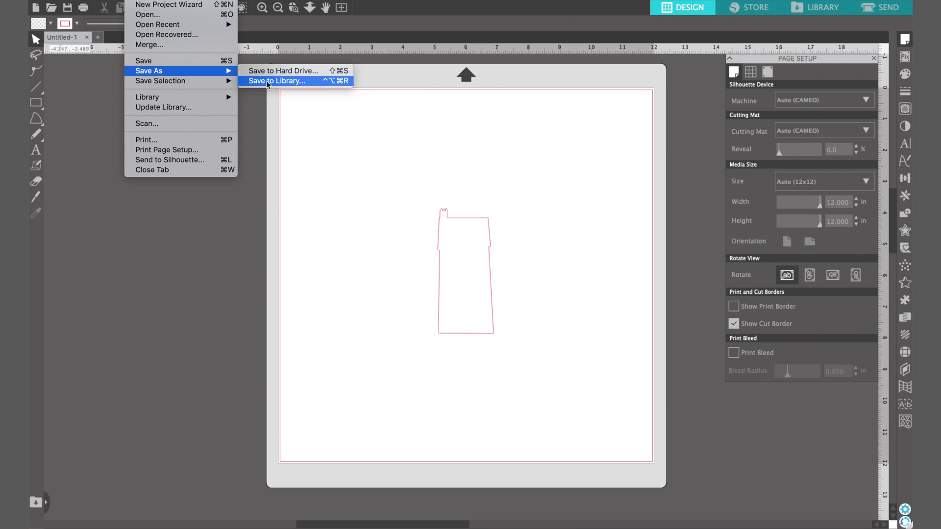
left_click(269, 81)
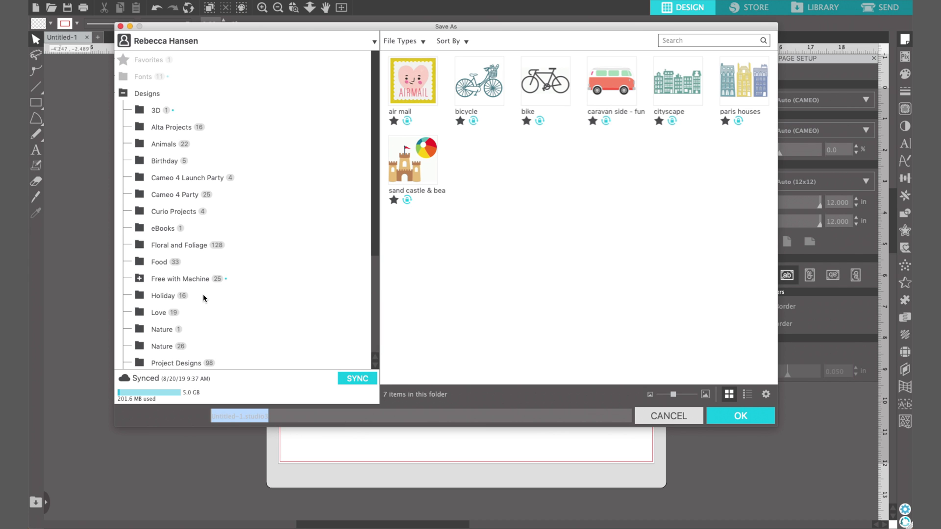
scroll(203, 295, "down", 5)
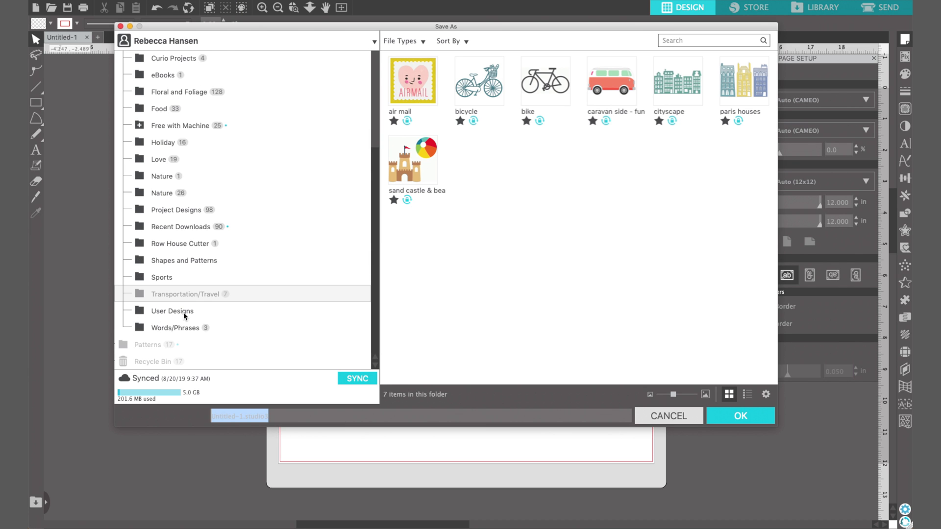
left_click(174, 242)
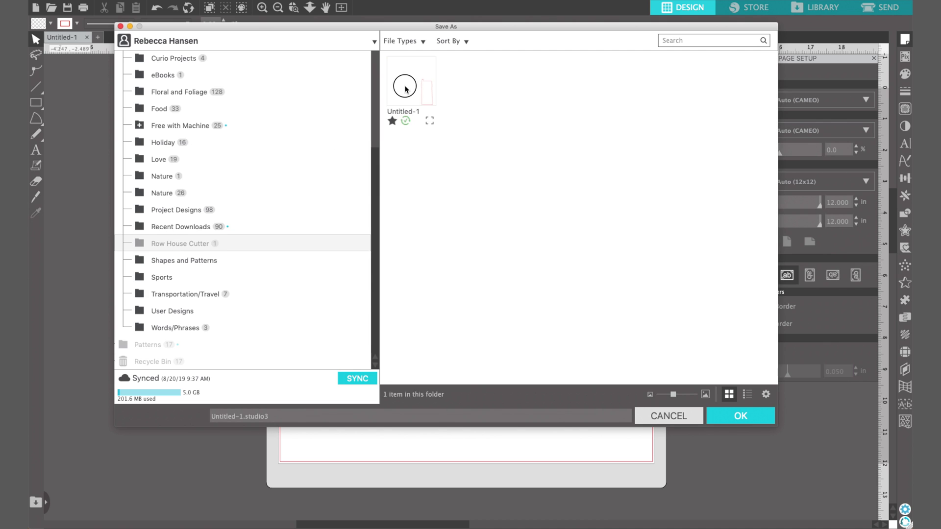
left_click(740, 415)
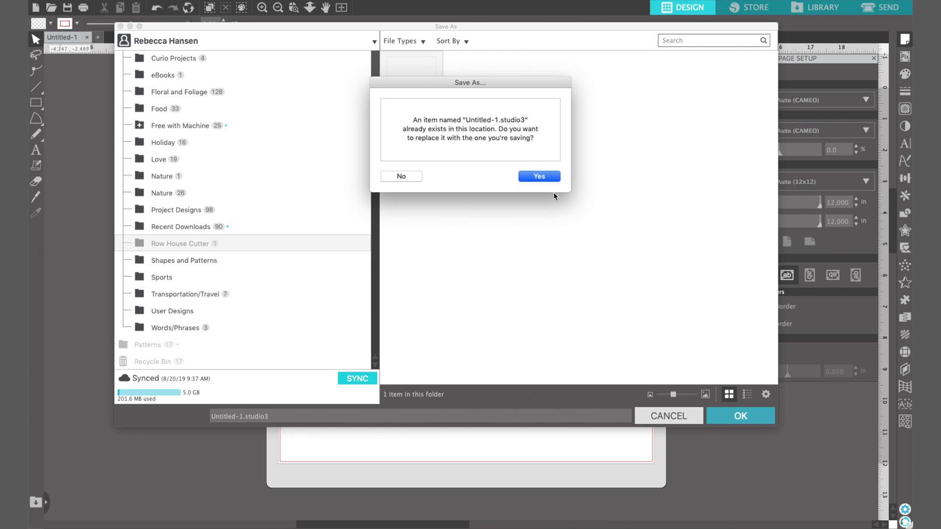
left_click(539, 176)
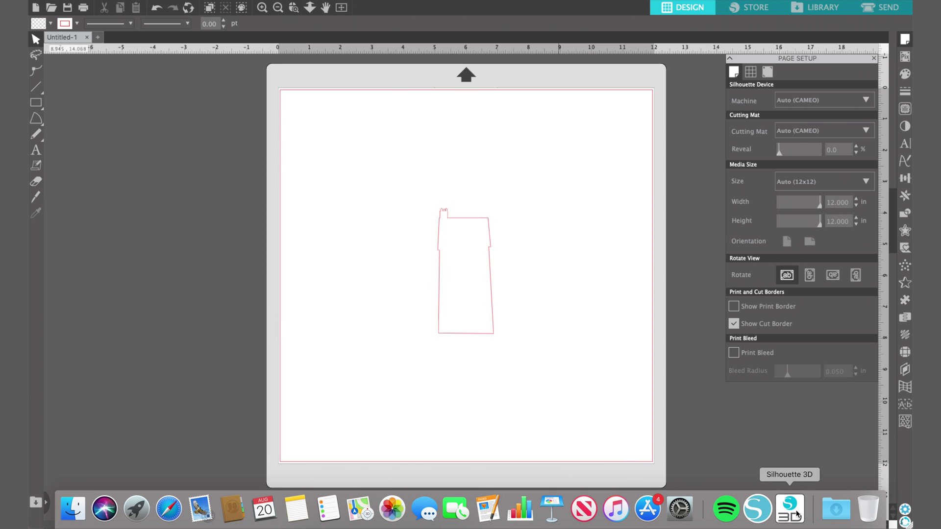
left_click(796, 514)
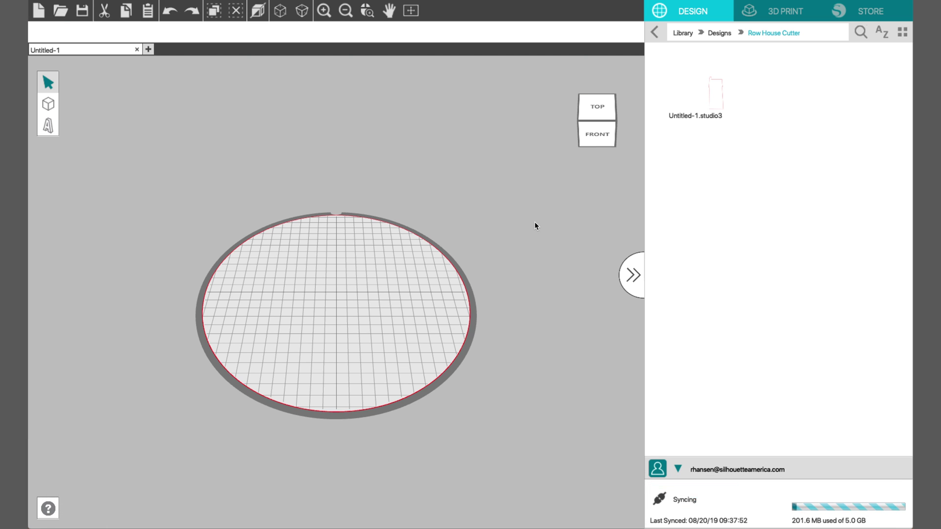
- Import Untitled-1.studio3 from the library into Silhouette 3D as a cookie cutter and tilt the view
double_click(708, 94)
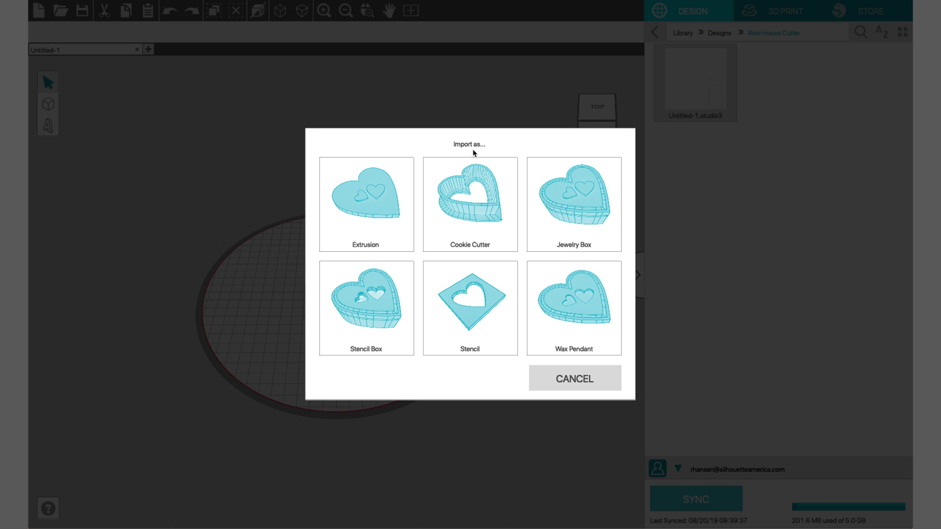
left_click(479, 233)
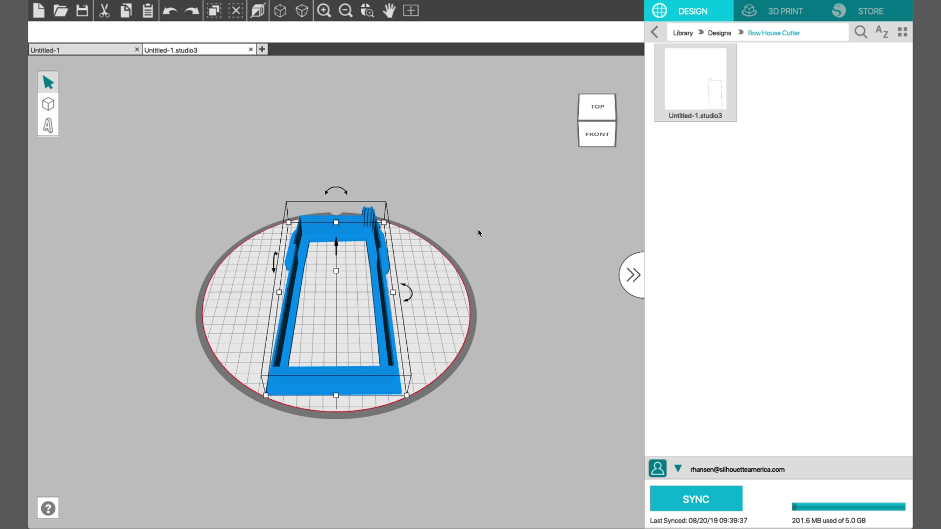
mouse_move(592, 129)
left_mouse_down()
mouse_move(594, 151)
mouse_move(605, 155)
mouse_move(606, 132)
left_mouse_up()
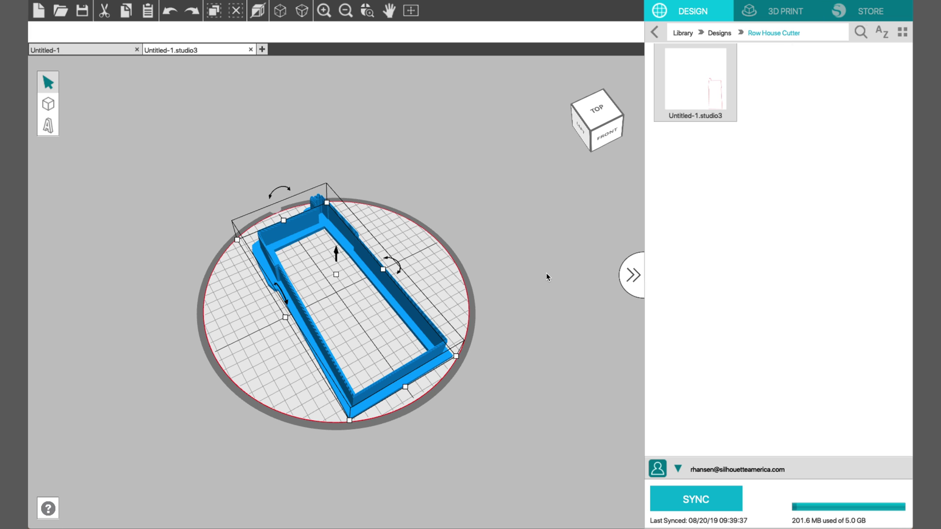
mouse_move(552, 520)
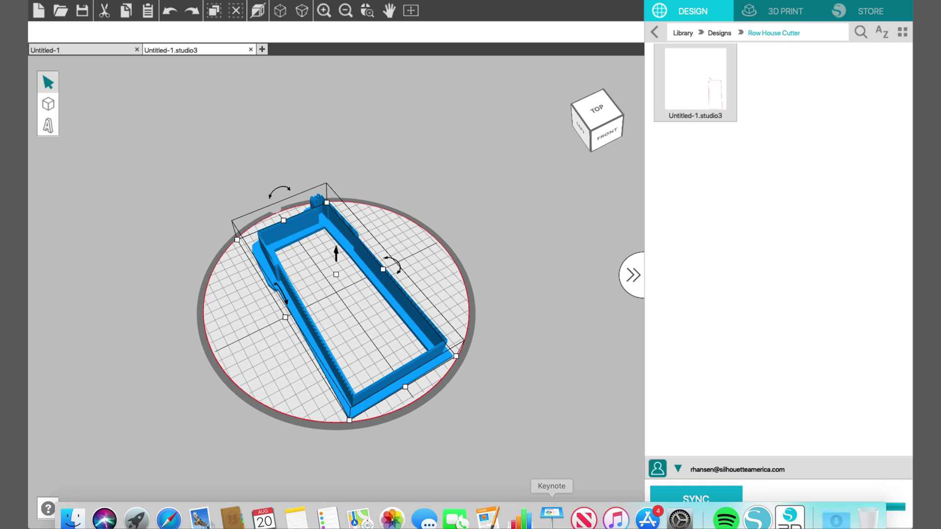
left_click(757, 510)
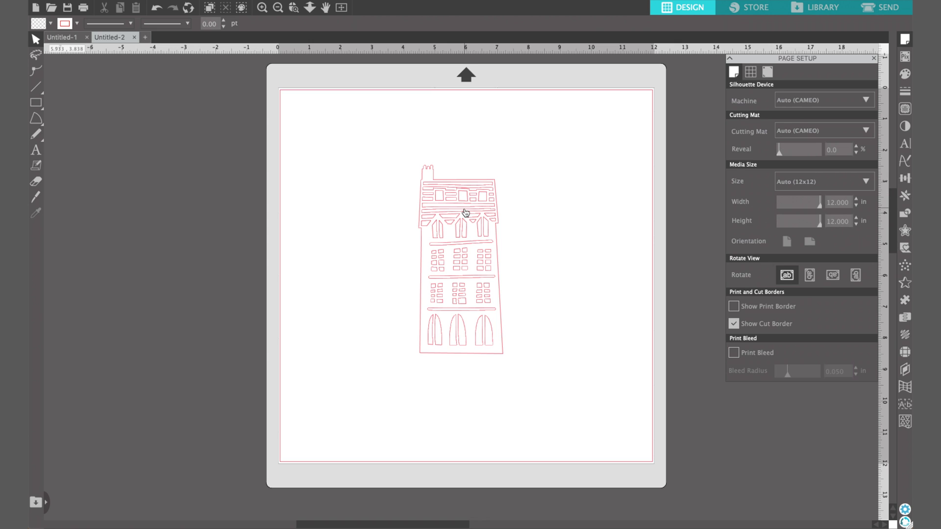
- Release the detailed building's compound path and move the outer outline aside
left_click(440, 211)
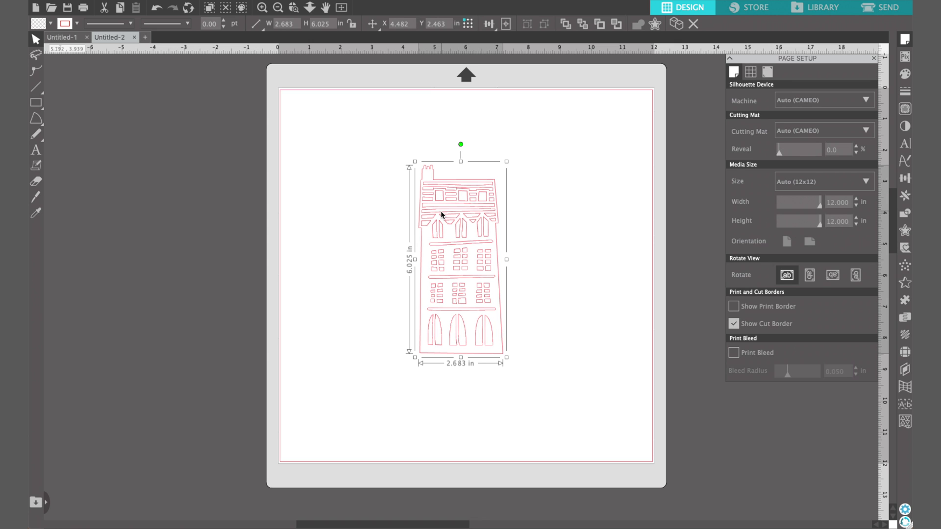
right_click(441, 204)
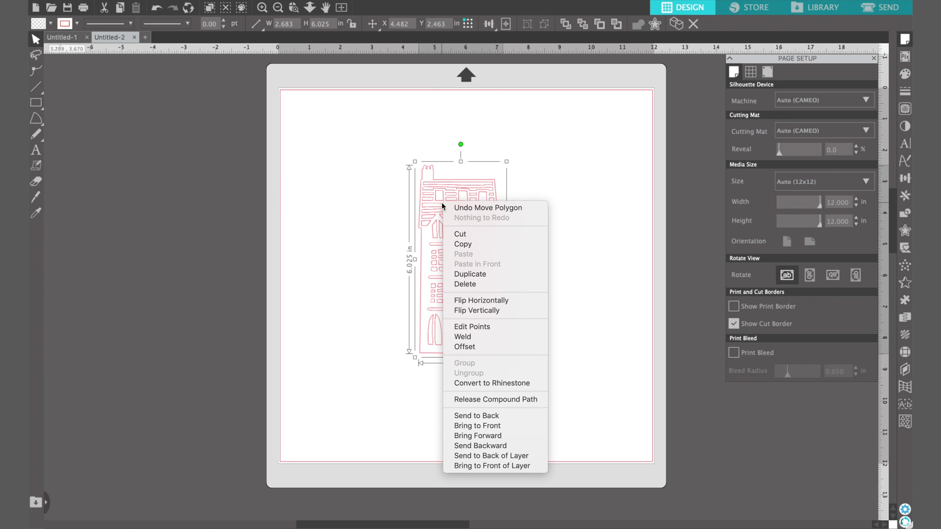
left_click(494, 401)
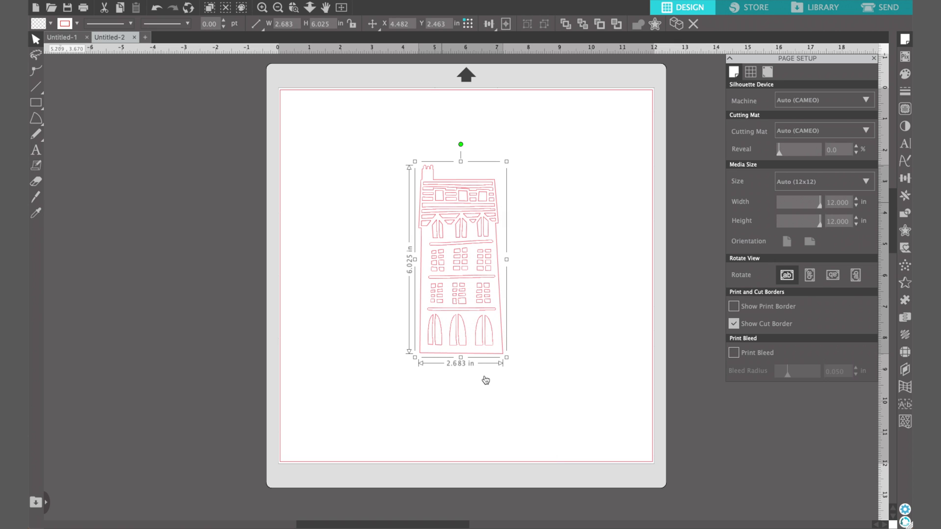
left_click(505, 376)
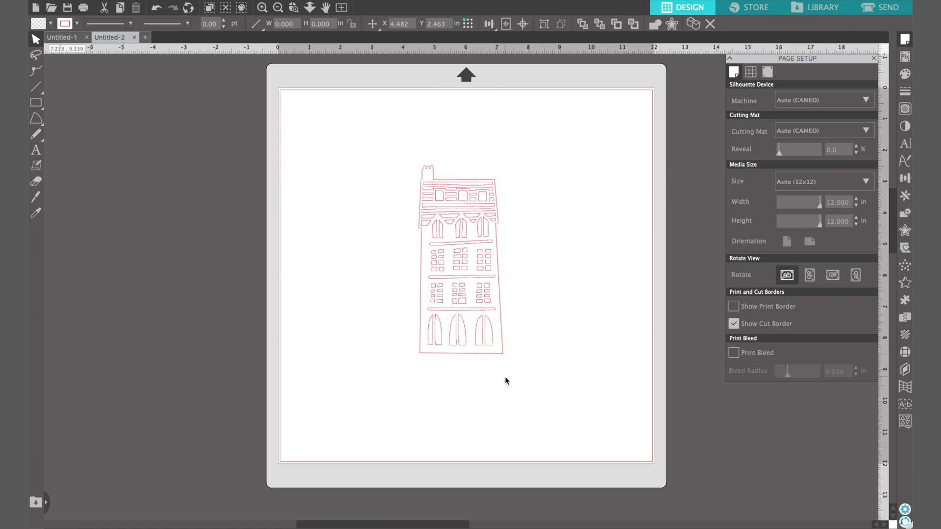
left_click_drag(498, 358, 585, 354)
- Combine the window details into one compound path and place the outline back over them
left_click_drag(403, 167, 496, 349)
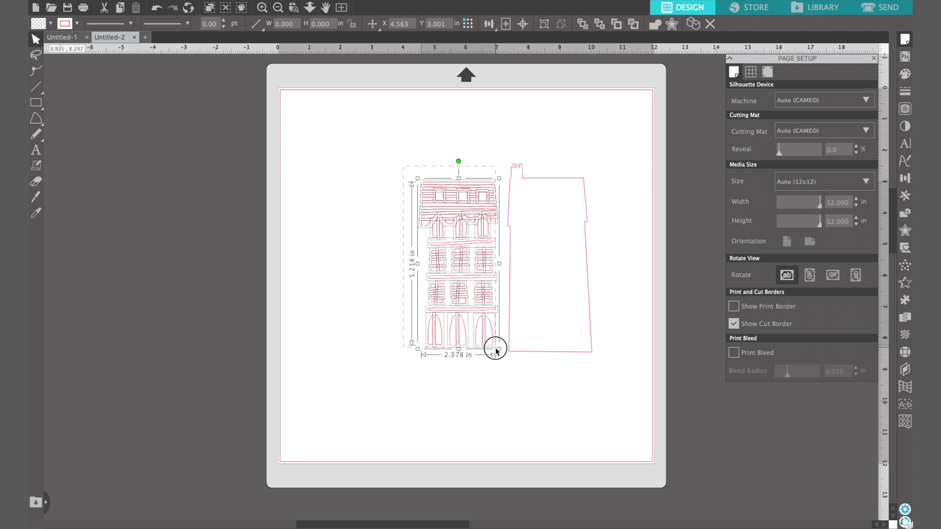
right_click(460, 260)
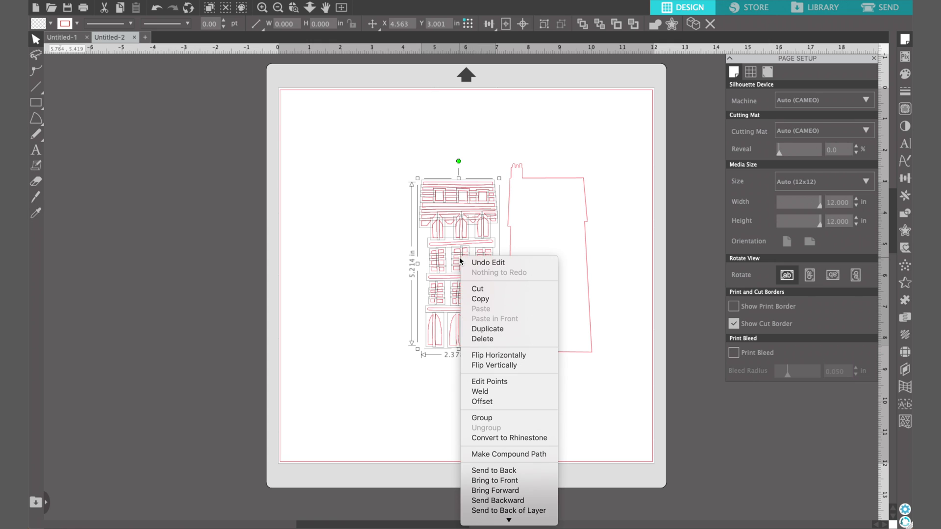
left_click(496, 454)
left_click(486, 403)
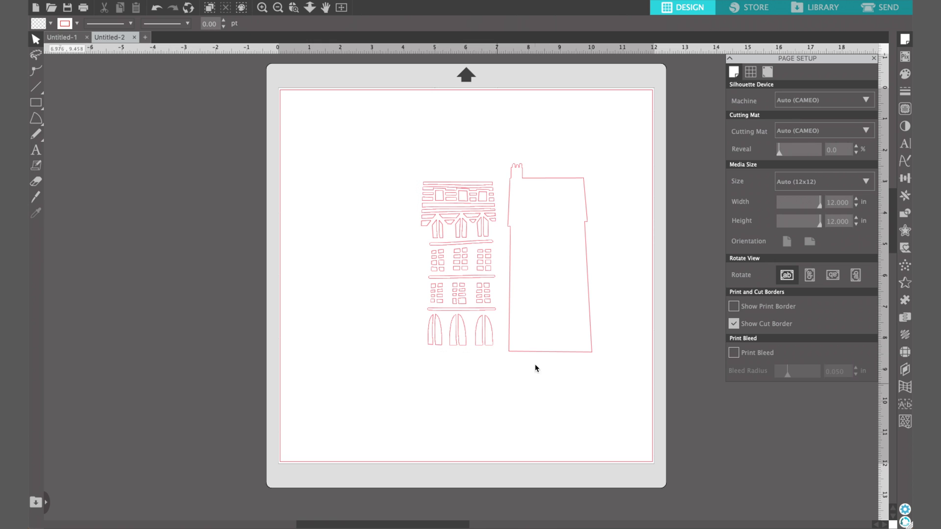
left_click_drag(550, 354, 460, 355)
left_click(459, 354)
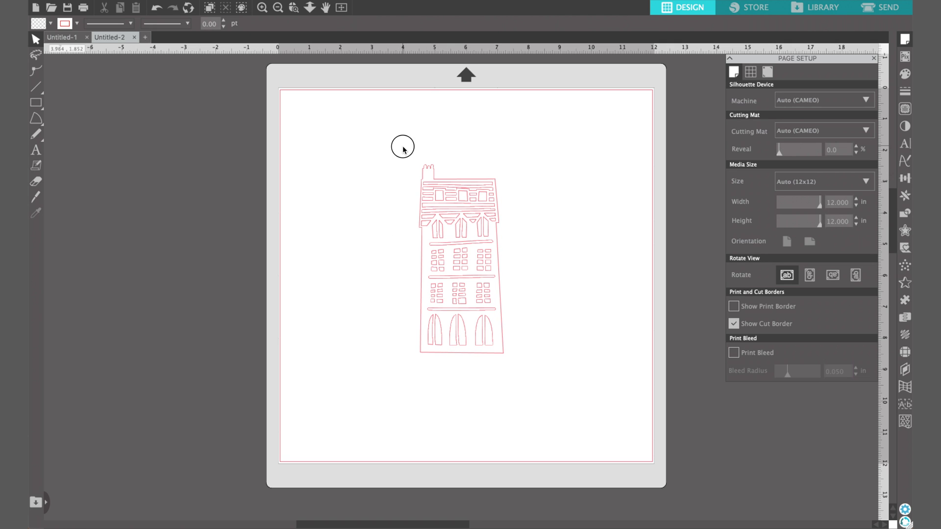
- Group the outline with the details and shrink the group to 1.765 × 3.963 in
left_click_drag(403, 146, 515, 372)
right_click(468, 211)
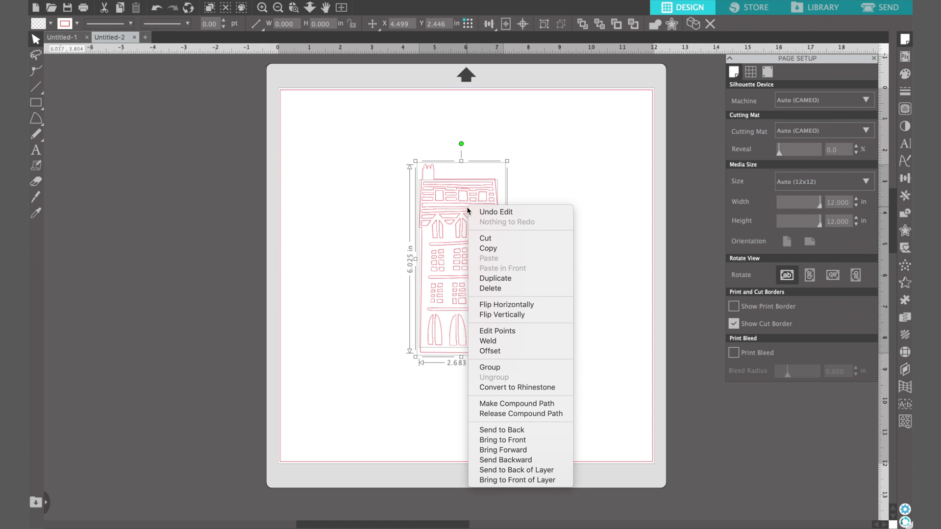
left_click(513, 369)
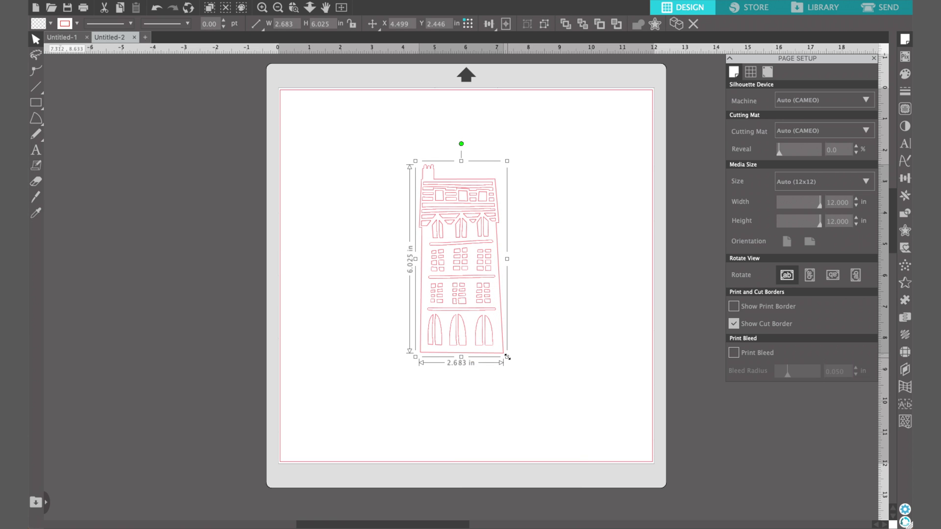
left_click_drag(508, 357, 473, 298)
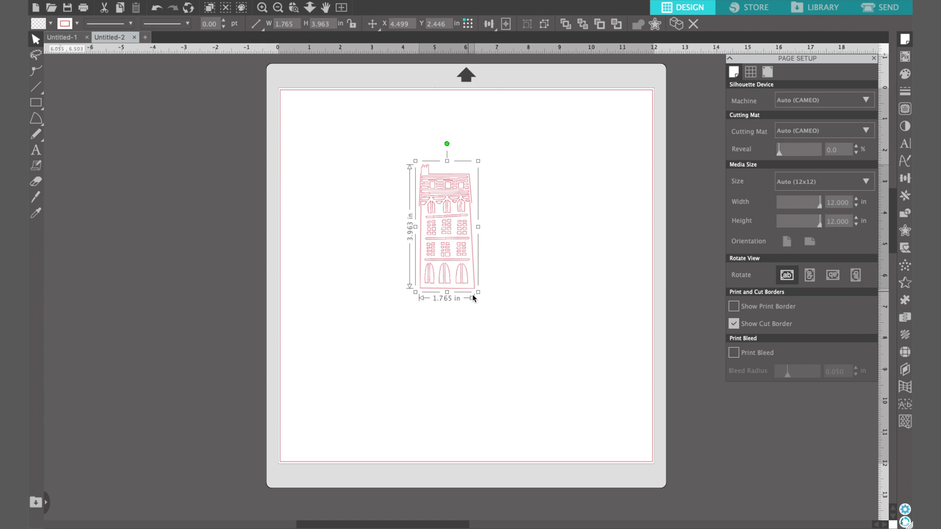
left_click(566, 293)
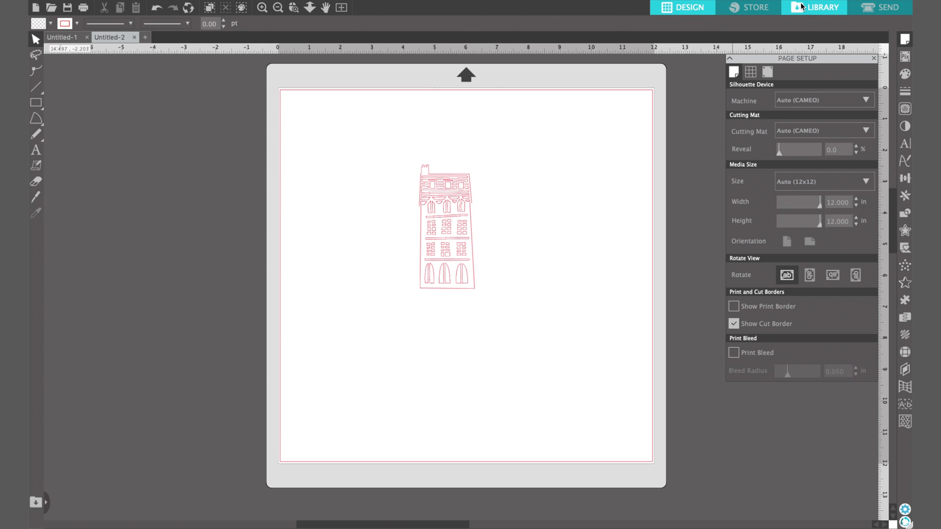
left_click(137, 0)
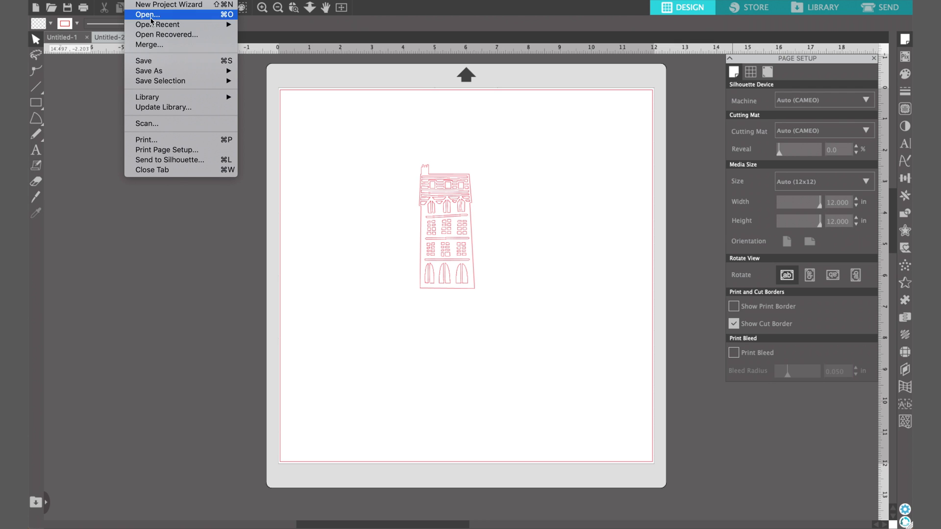
mouse_move(169, 72)
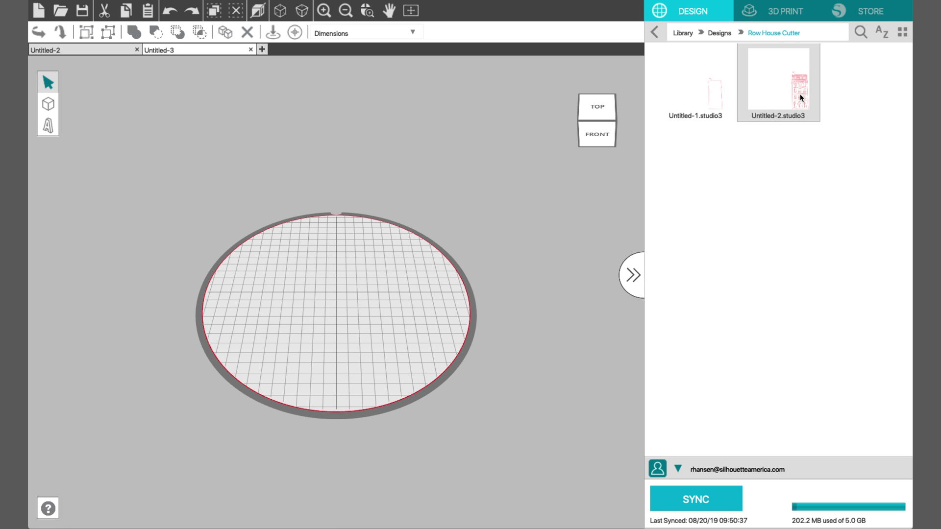
- Import Untitled-2.studio3 as an extrusion and raise it into a 4 mm solid with raised details
double_click(801, 97)
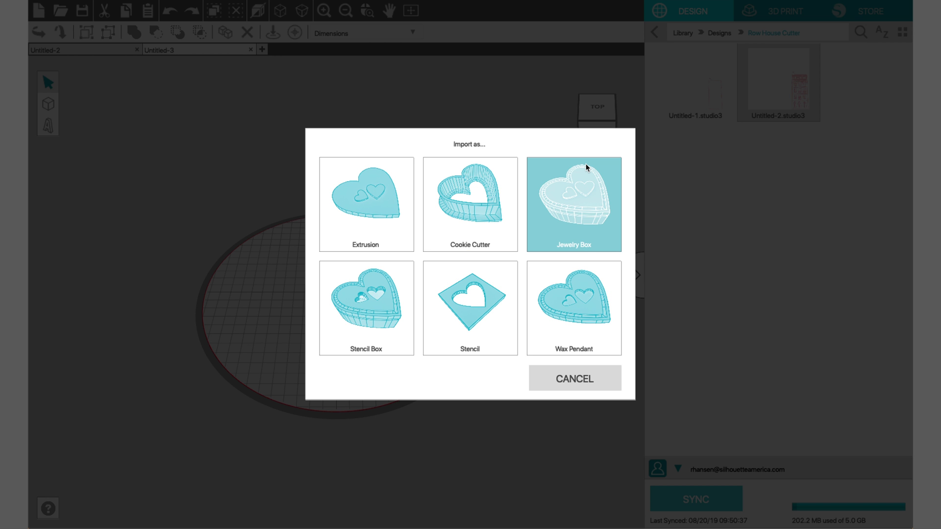
left_click(384, 212)
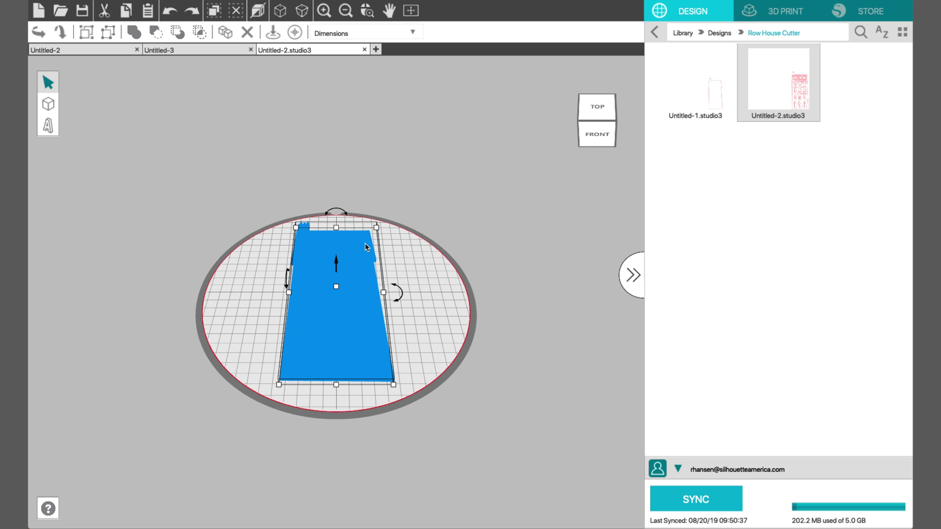
mouse_move(584, 137)
left_mouse_down()
mouse_move(603, 123)
mouse_move(602, 134)
left_mouse_up()
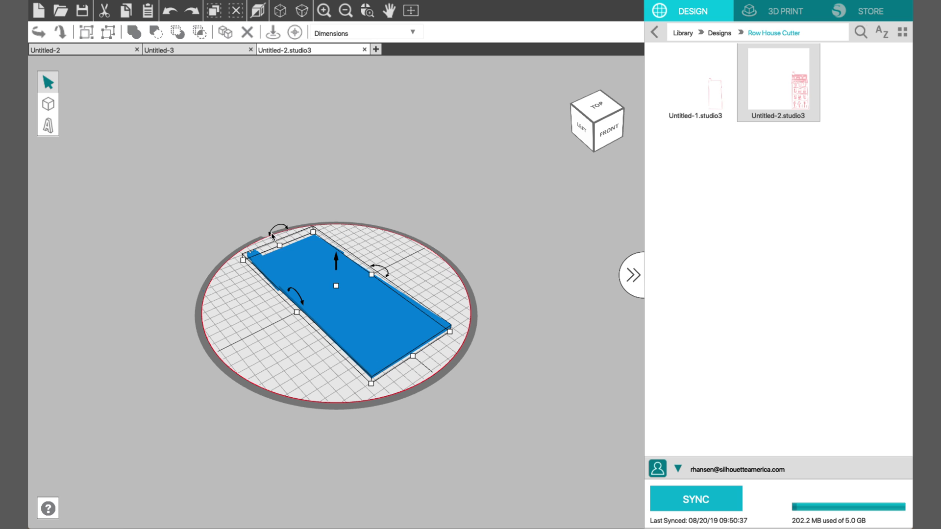
left_click_drag(272, 235, 325, 327)
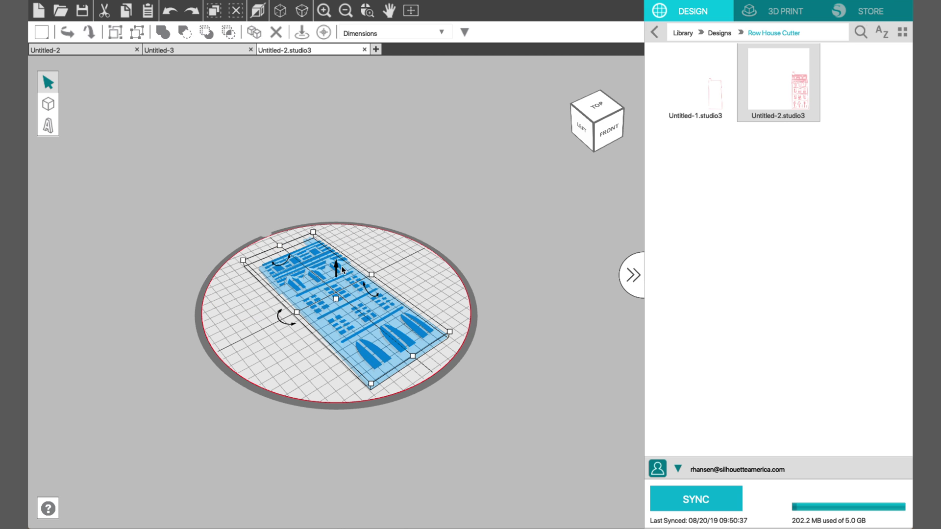
left_click_drag(337, 275, 339, 262)
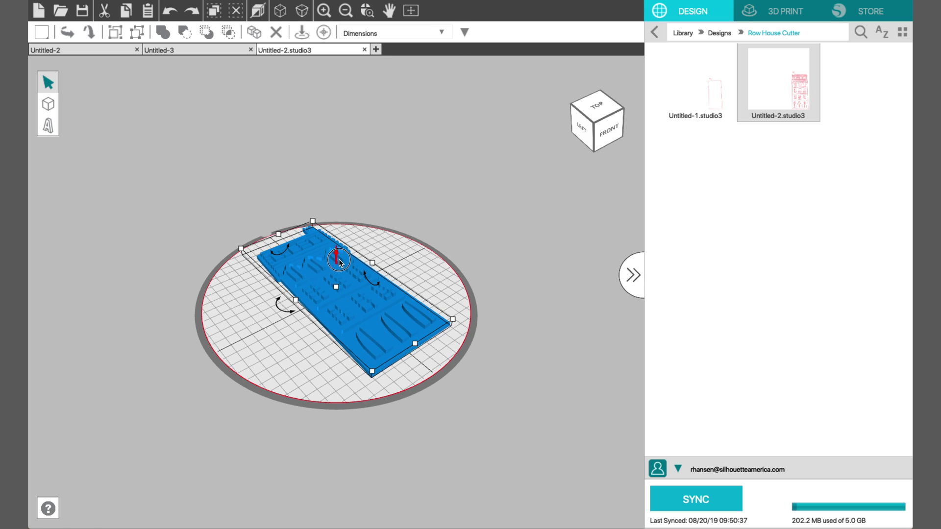
- Collapse the library panel and drop the row house model onto the build platform
left_click(420, 277)
left_click(347, 304)
left_click(637, 276)
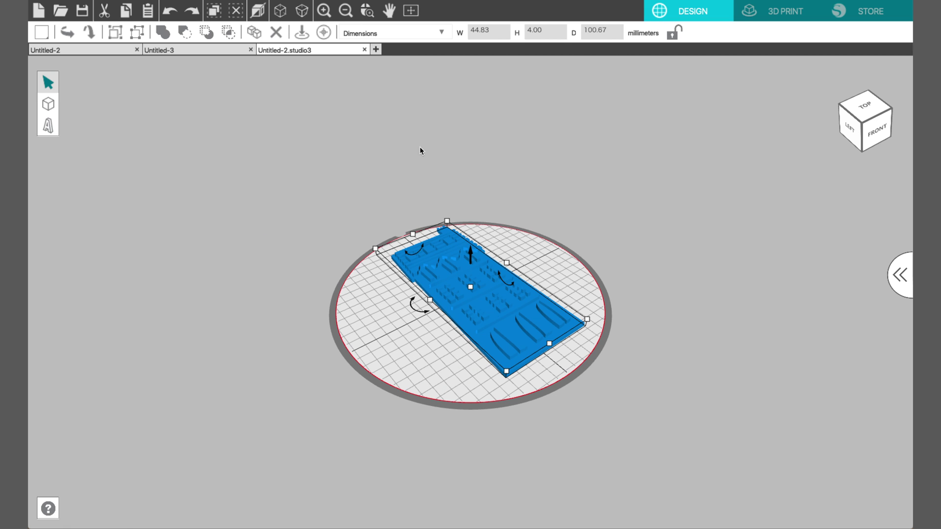
left_click(304, 35)
left_click(565, 256)
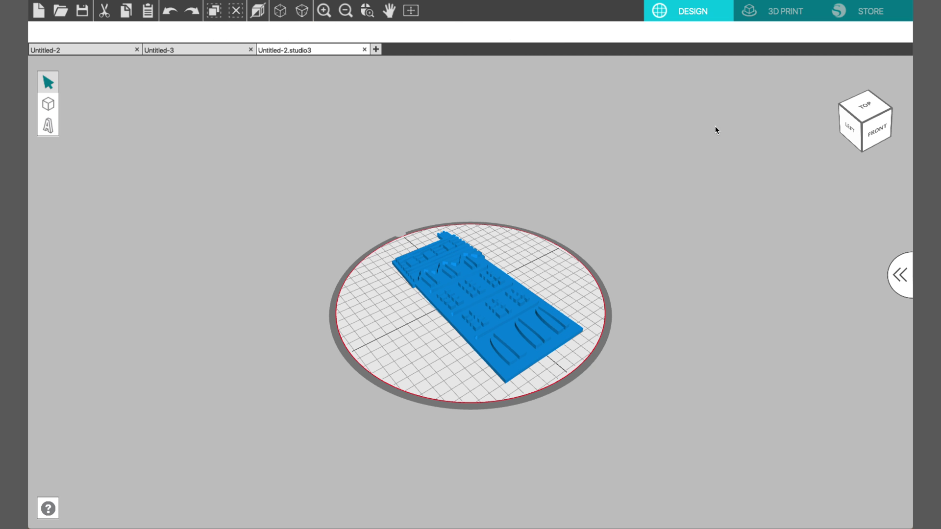
left_click_drag(858, 116, 857, 126)
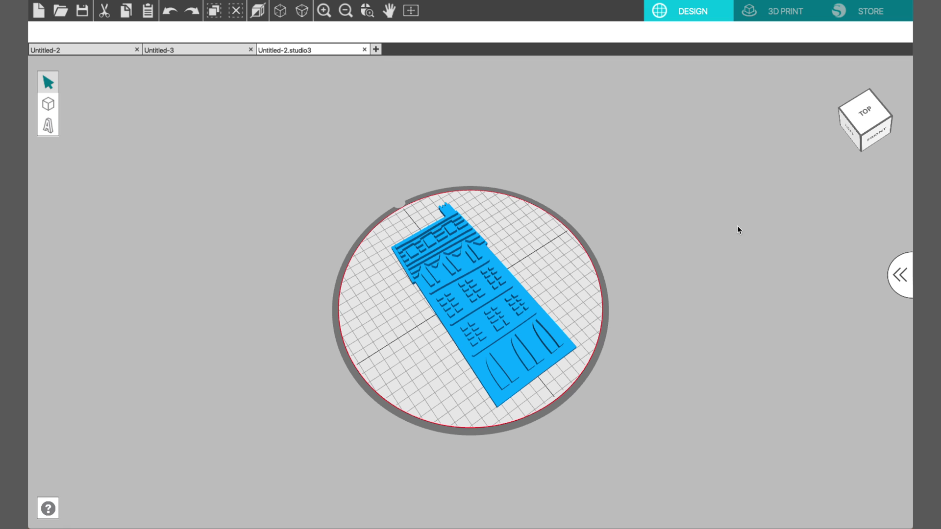
left_click(440, 252)
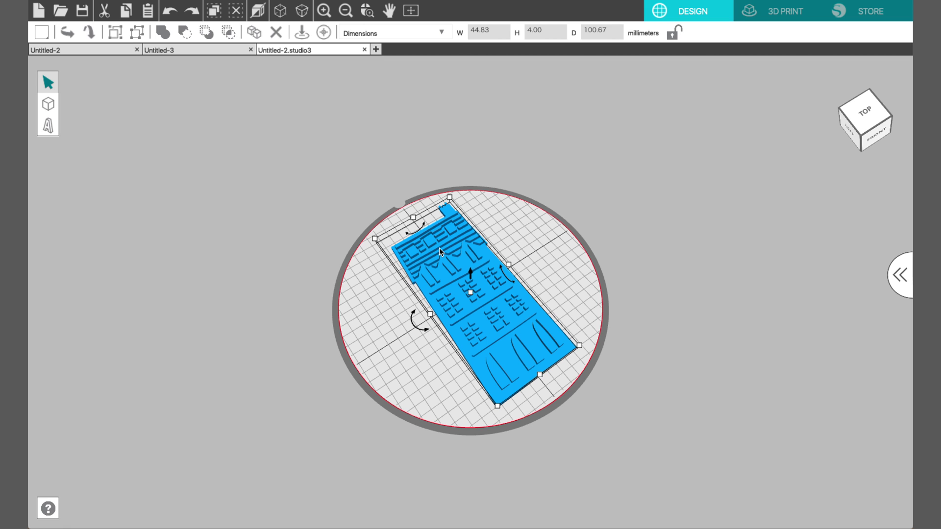
- Ungroup the model, making the raised details 6 mm tall and the base slab 3 mm
right_click(463, 267)
left_click(500, 368)
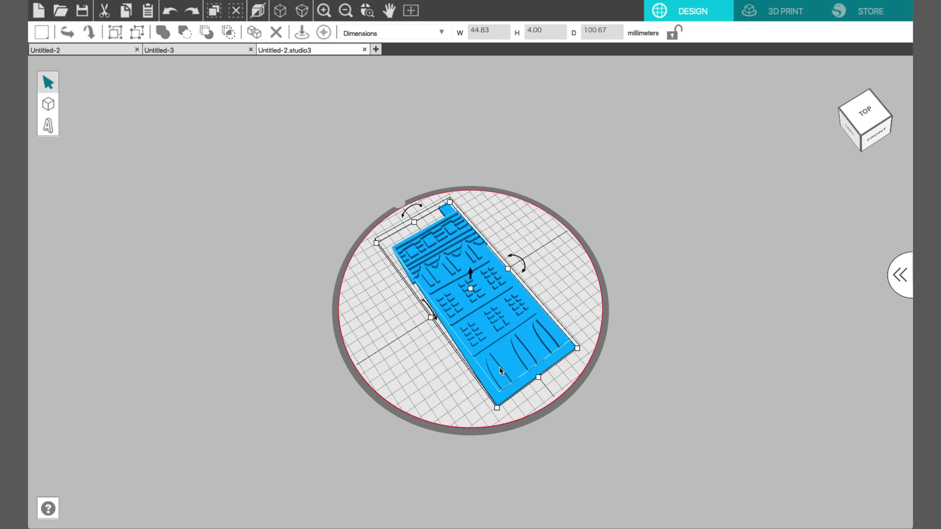
left_click(578, 284)
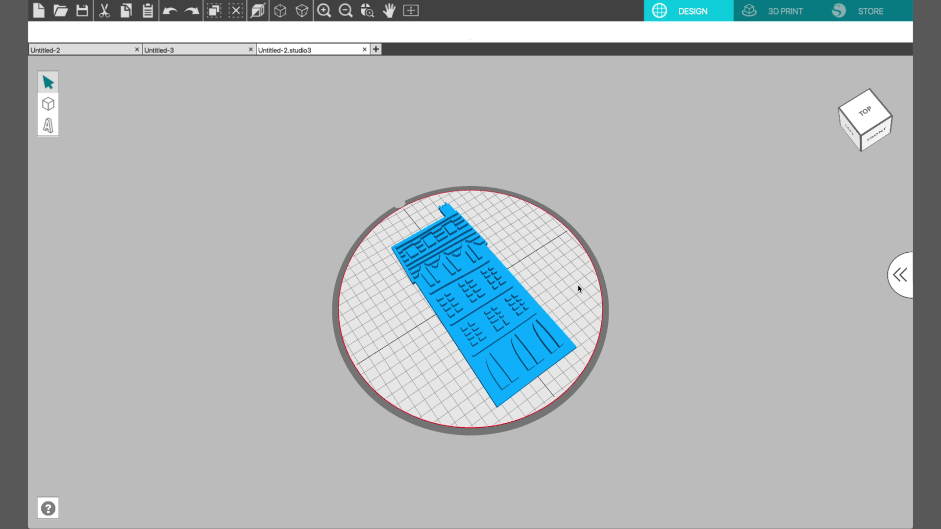
left_click(448, 252)
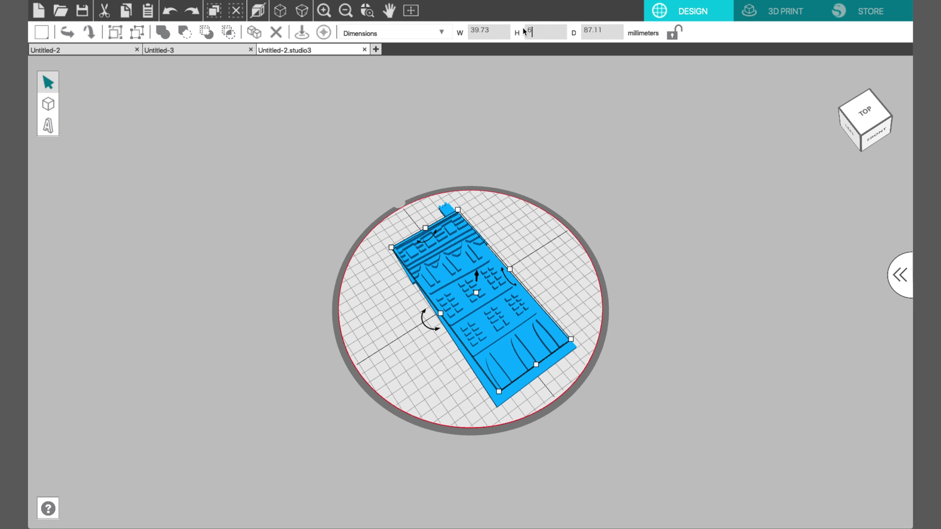
key("Return")
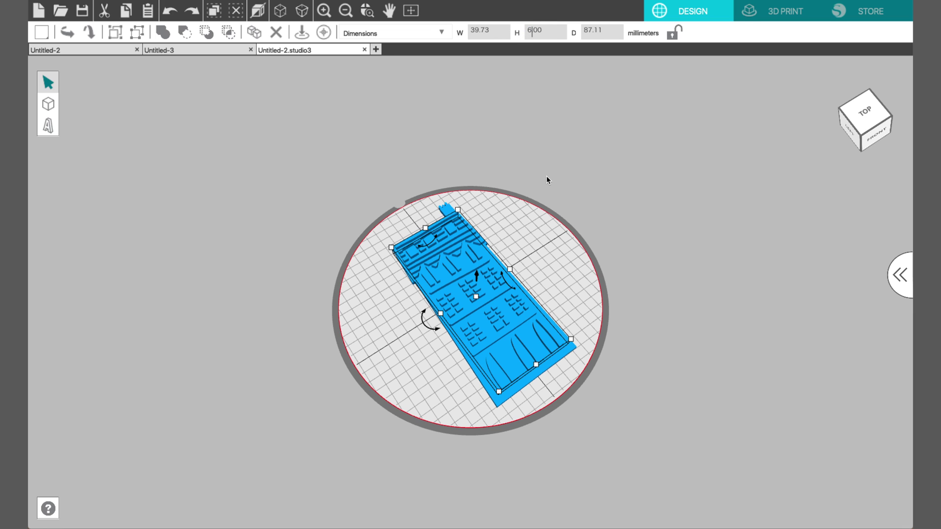
key("ctrl+z")
key("ctrl+z")
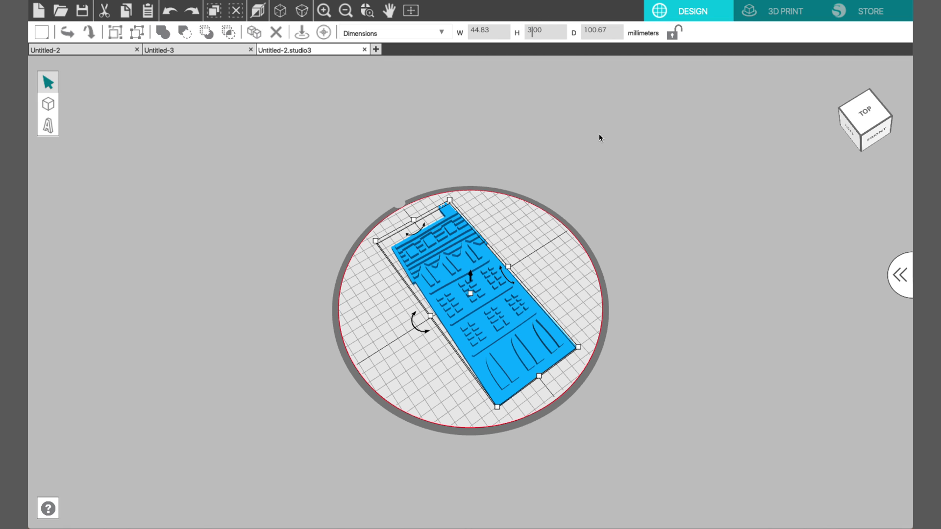
left_click(561, 226)
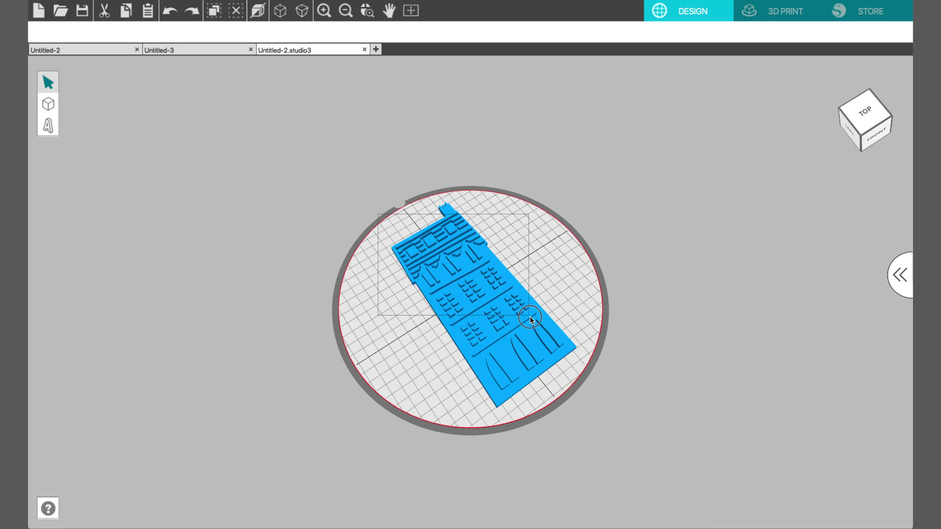
- Group the base and raised details into one 44.83 × 6.00 × 100.67 mm model and check its thickness
left_click_drag(531, 319, 557, 392)
left_click(486, 320)
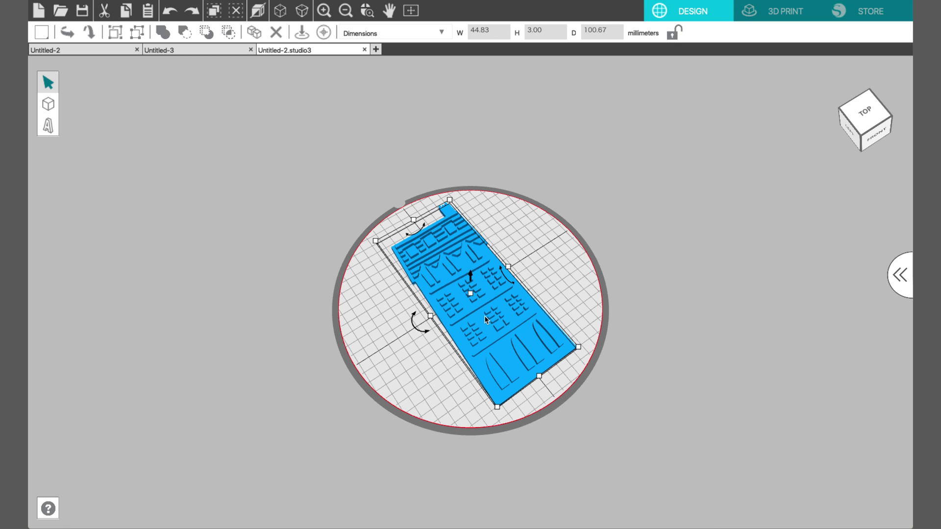
left_click_drag(443, 306, 442, 323)
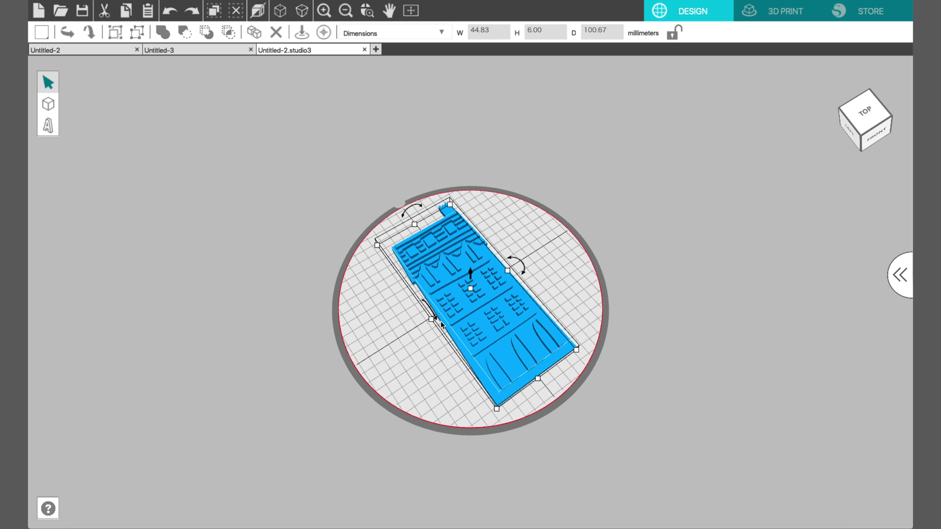
right_click(459, 321)
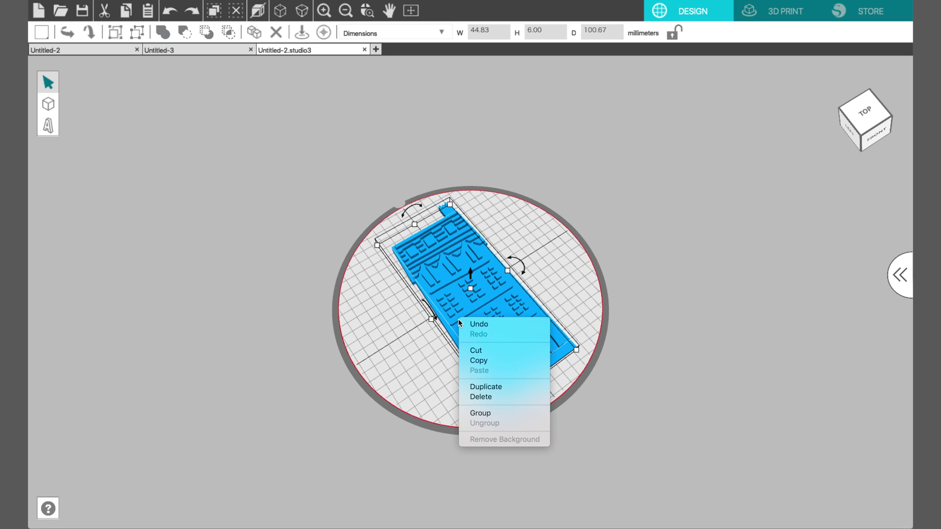
left_click(488, 414)
left_click(586, 283)
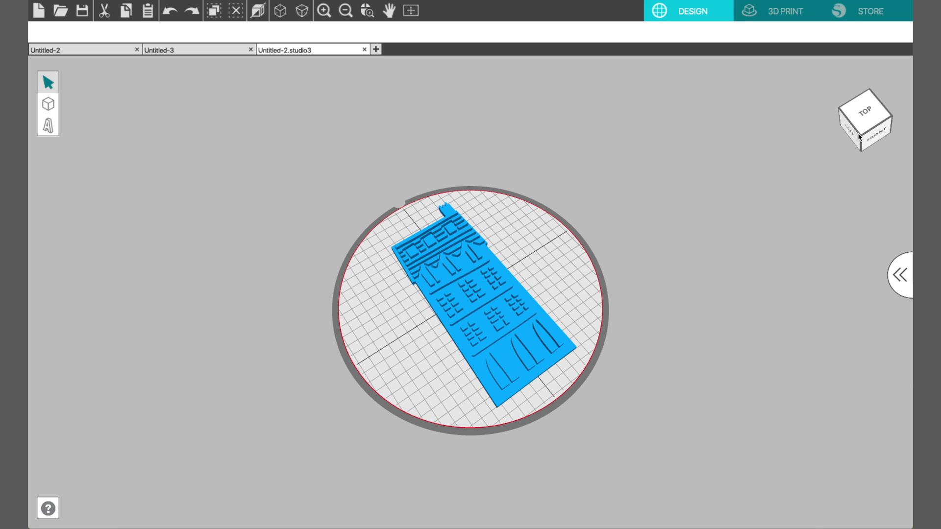
mouse_move(859, 138)
left_mouse_down()
mouse_move(862, 100)
mouse_move(863, 183)
mouse_move(864, 104)
mouse_move(861, 132)
left_mouse_up()
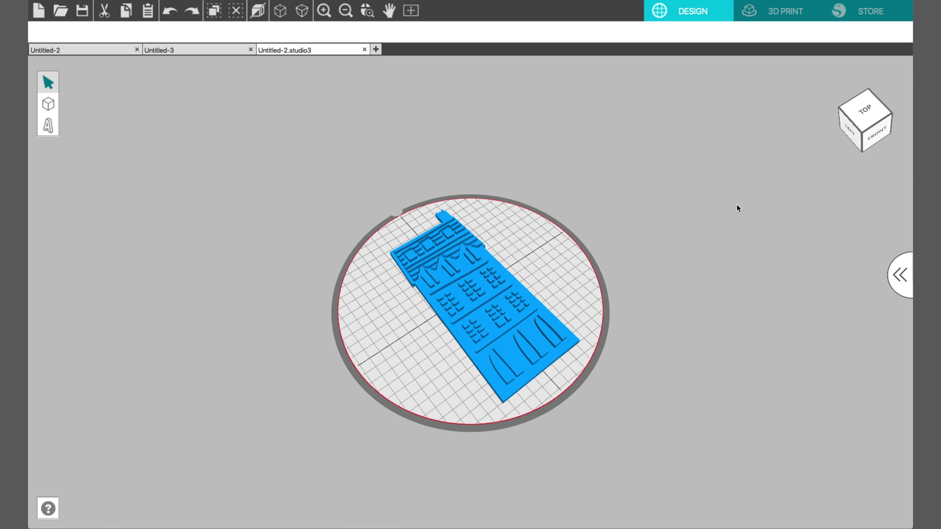